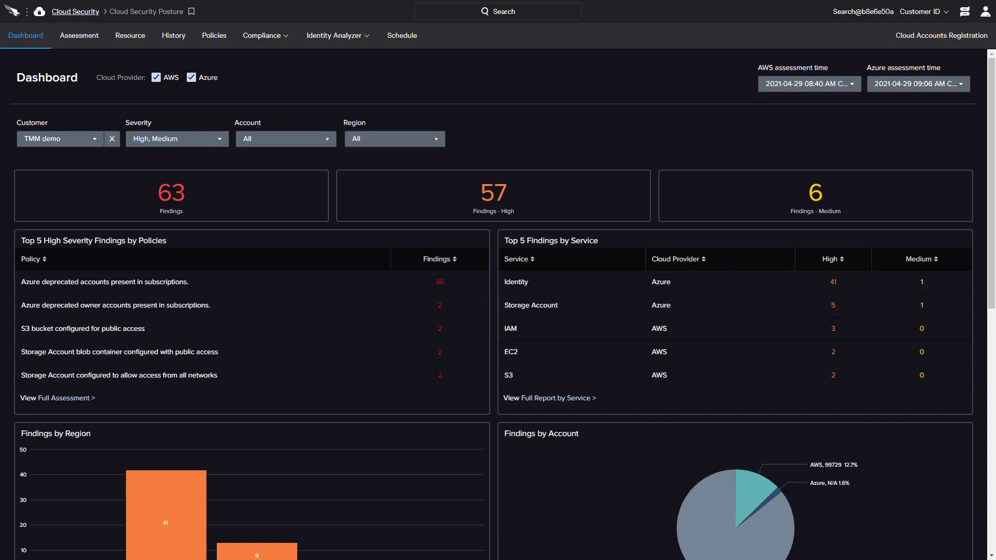
# - List the AWS IAM policies on the cloud security Policies page
pyautogui.click(219, 41)
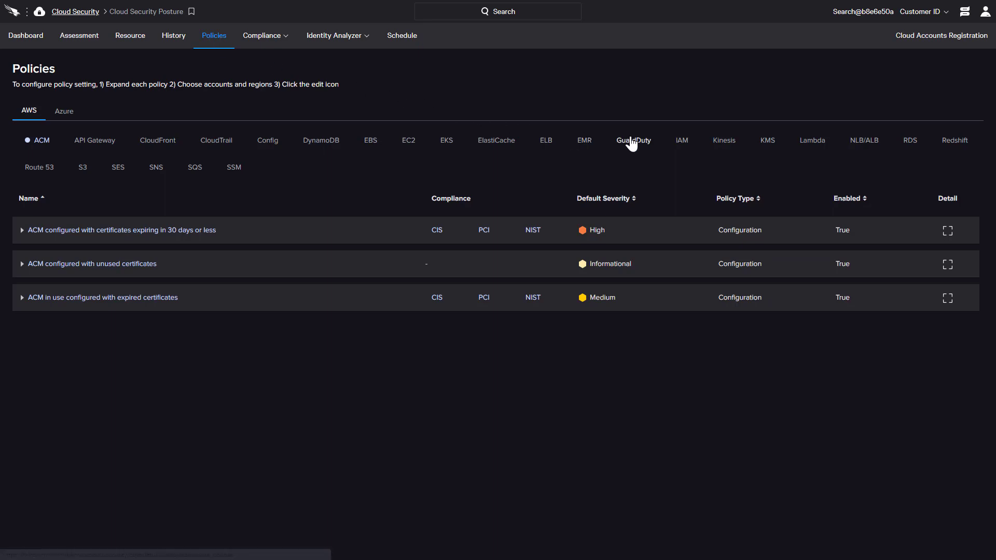
pyautogui.click(681, 146)
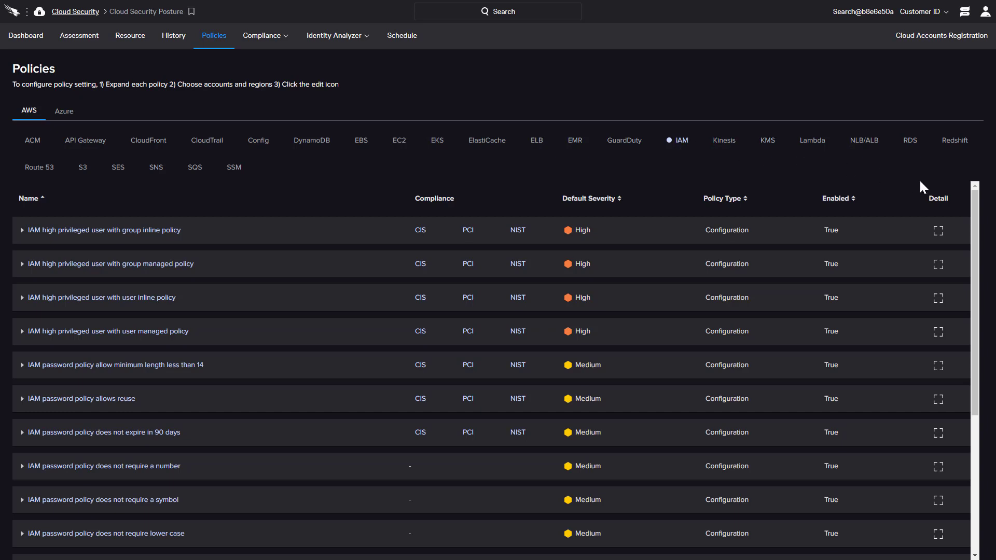
# - Review the details and remediation of 'IAM password policy does not require a number', then close them
pyautogui.moveTo(974, 204); pyautogui.dragTo(979, 238)
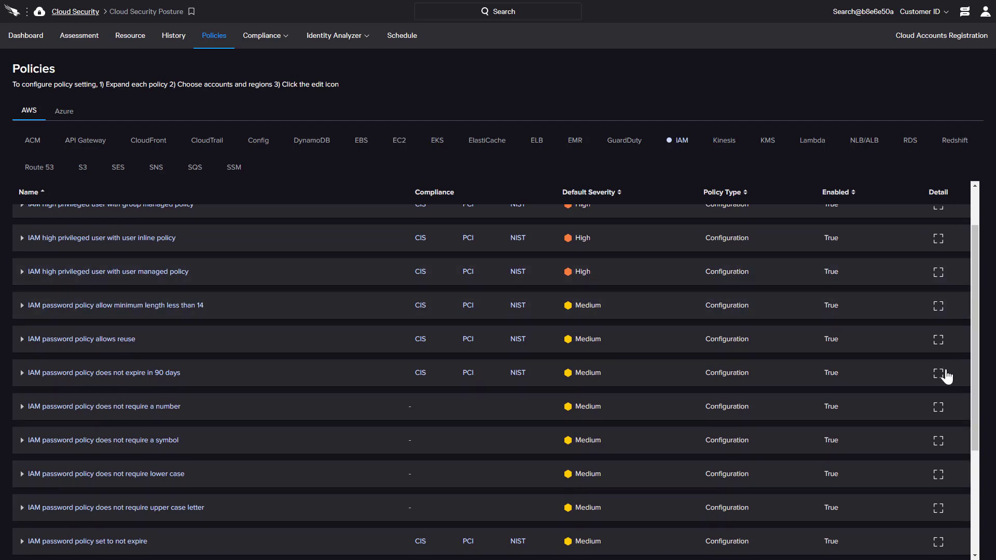
pyautogui.click(939, 409)
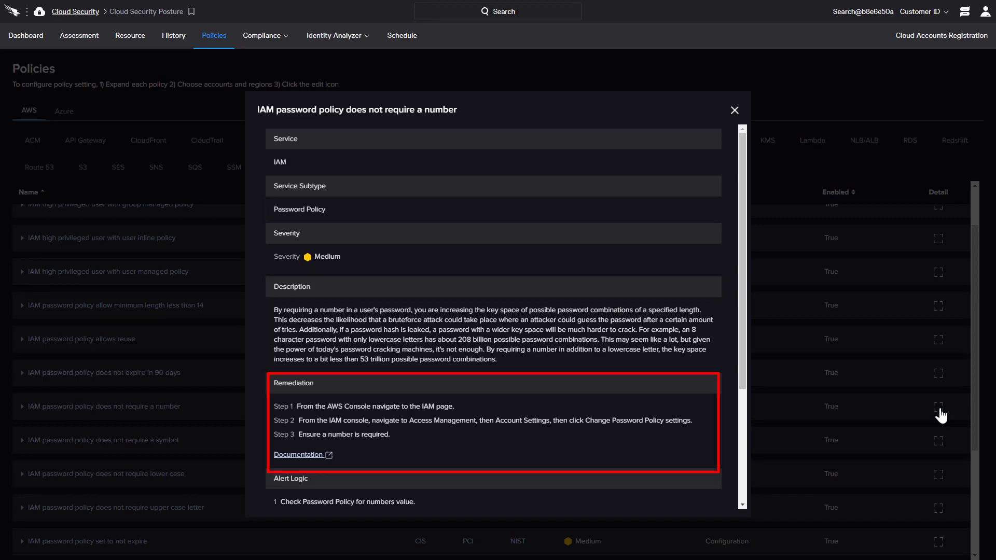
pyautogui.click(734, 111)
# - Start a new workflow from Notification Workflows in the Falcon menu
pyautogui.click(11, 15)
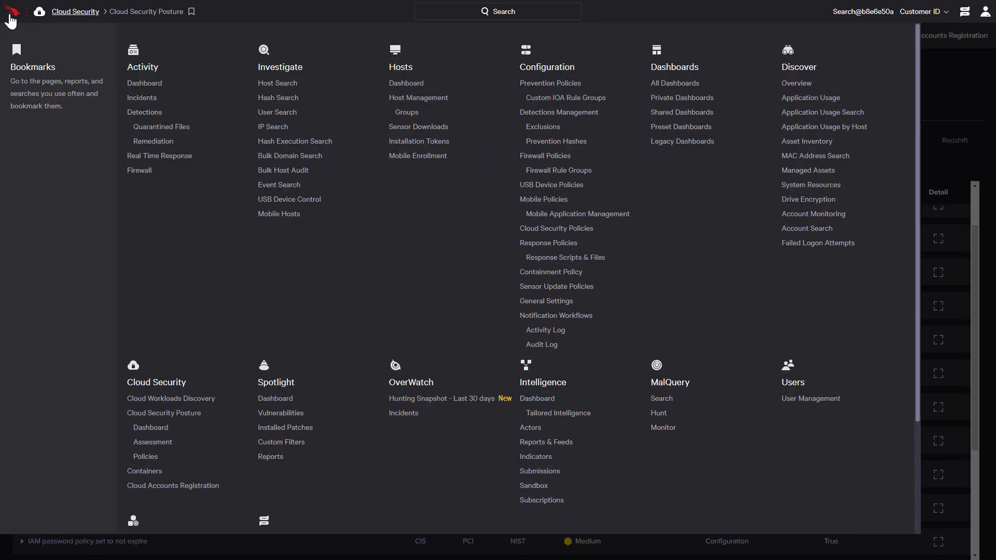
pyautogui.click(557, 318)
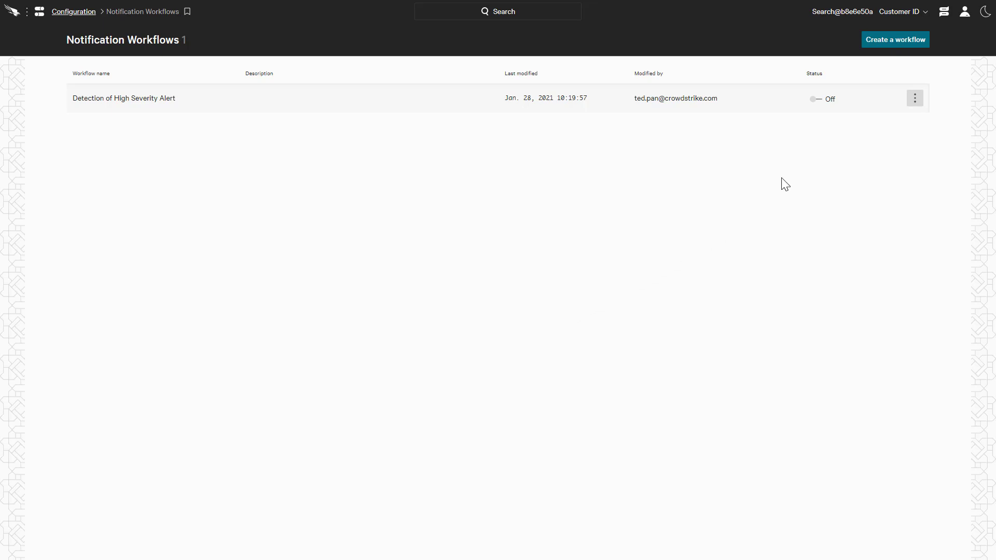
pyautogui.click(899, 46)
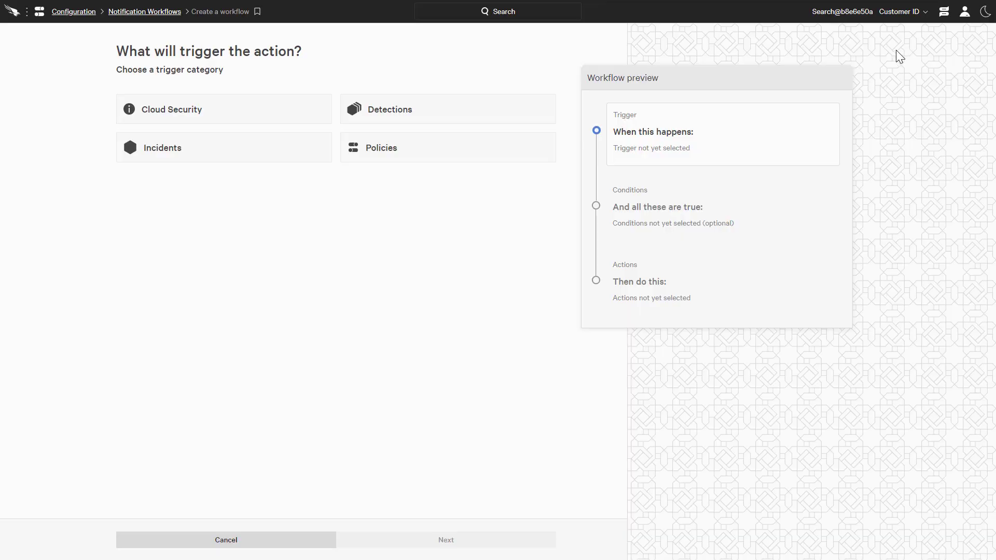
# - Set the trigger to Cloud Security: Assessment finding and choose to add conditions
pyautogui.click(247, 116)
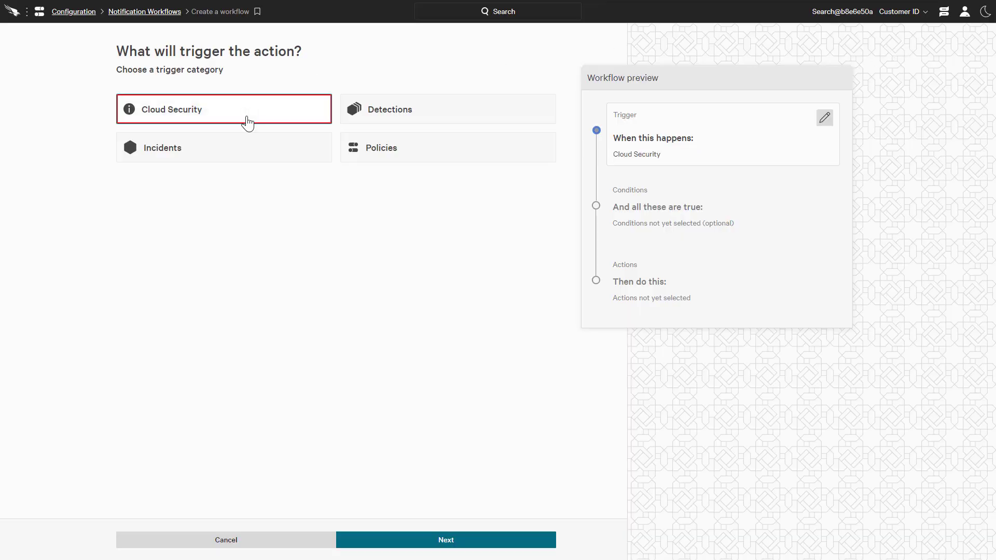
pyautogui.click(425, 541)
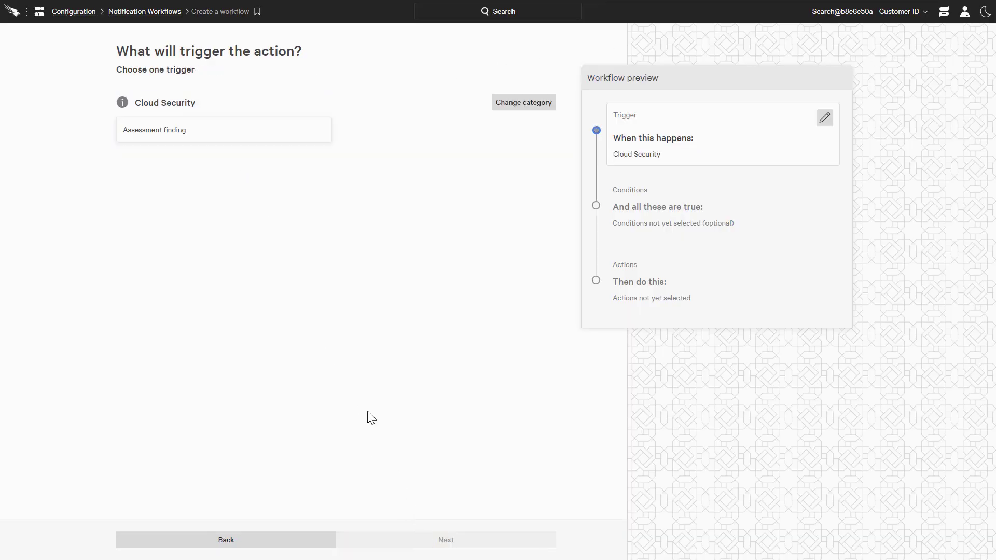
pyautogui.click(265, 136)
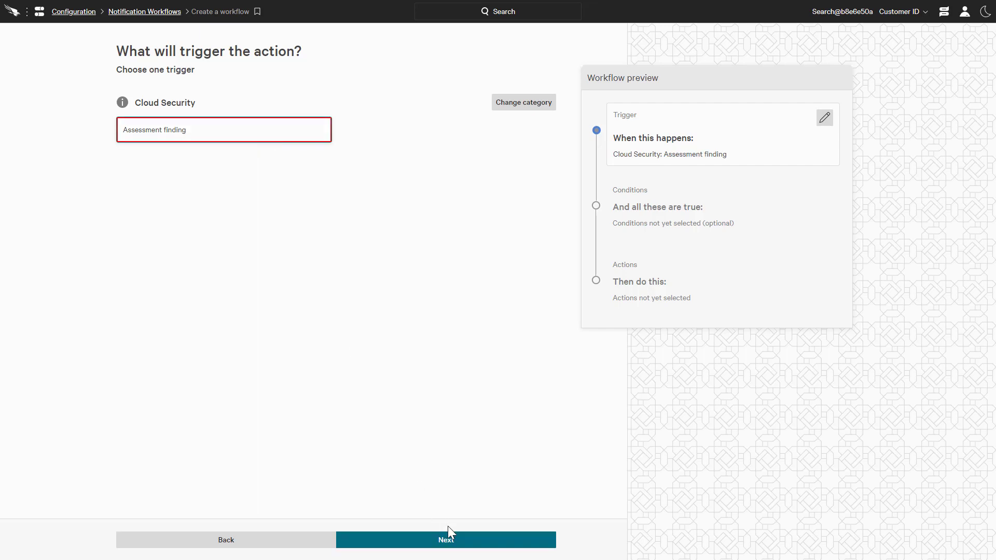
pyautogui.click(449, 535)
pyautogui.click(285, 146)
# - Add the condition Cloud service is equal to IAM
pyautogui.click(444, 541)
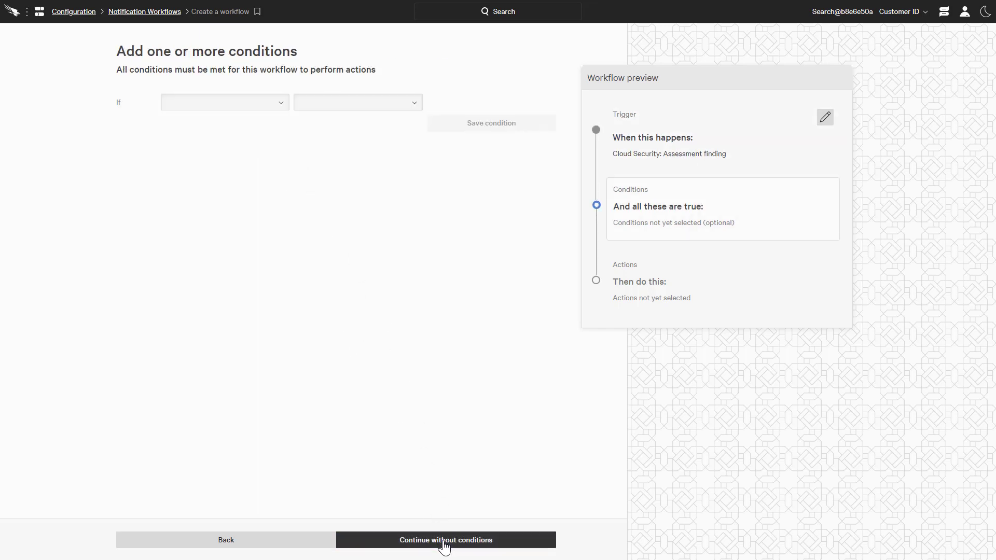
pyautogui.click(281, 105)
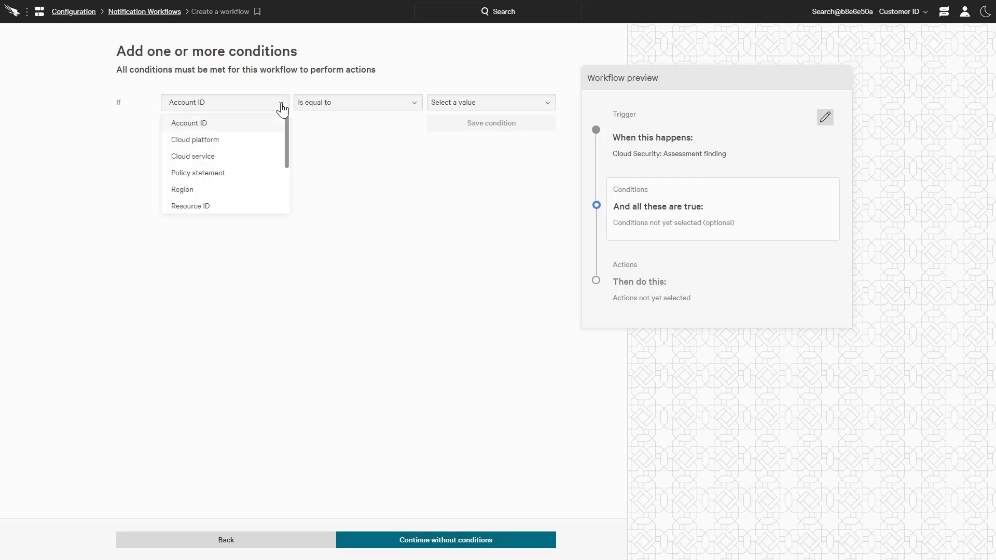
pyautogui.moveTo(285, 124)
pyautogui.mouseDown()
pyautogui.moveTo(283, 166)
pyautogui.moveTo(288, 127)
pyautogui.mouseUp()
pyautogui.click(231, 159)
pyautogui.click(416, 106)
pyautogui.click(456, 108)
pyautogui.click(544, 105)
pyautogui.moveTo(552, 122); pyautogui.dragTo(548, 174)
pyautogui.click(487, 175)
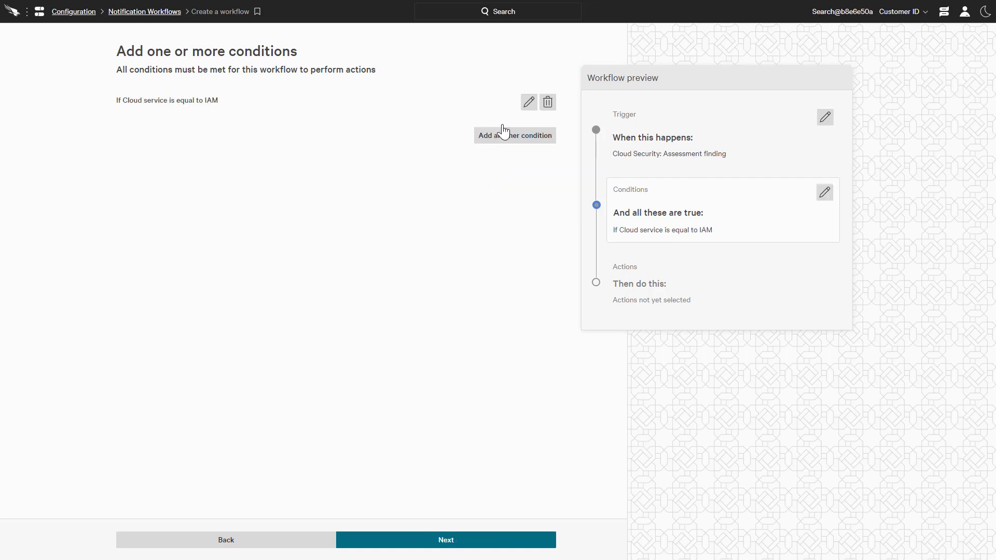
# - Add Policy statement conditions for 'does not require a symbol' and 'does not require upper case letter'
pyautogui.click(501, 136)
pyautogui.click(282, 136)
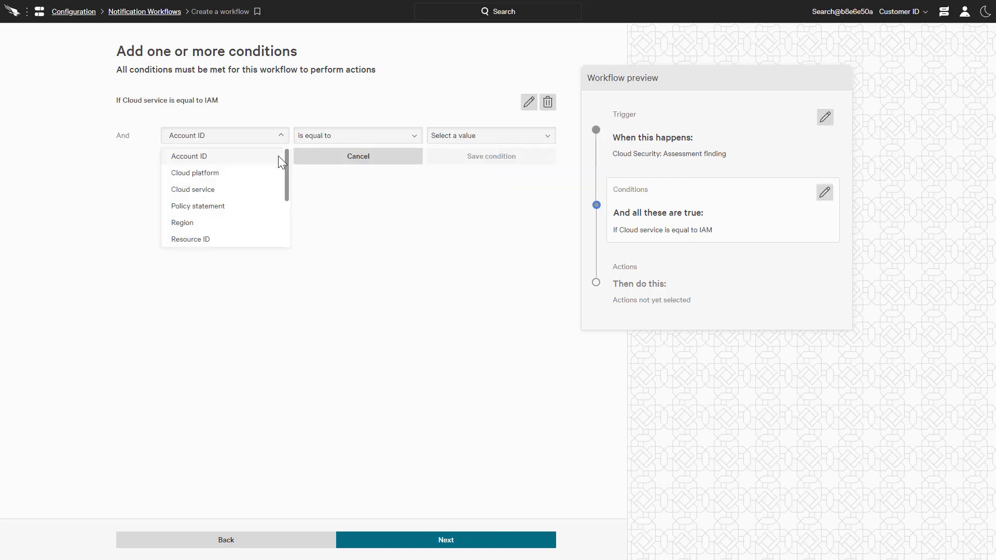
pyautogui.click(269, 207)
pyautogui.click(548, 136)
pyautogui.moveTo(553, 155); pyautogui.dragTo(552, 199)
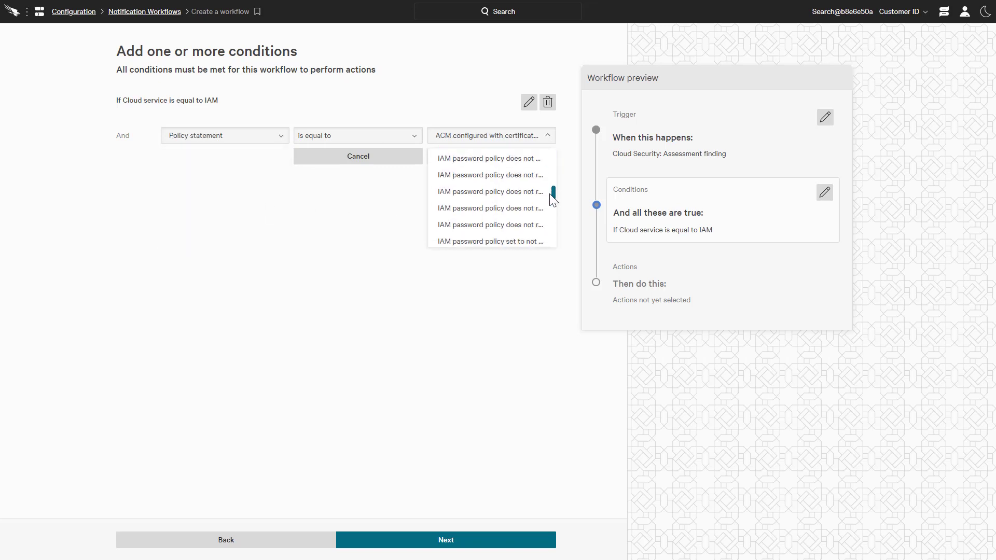
pyautogui.click(536, 174)
pyautogui.click(526, 161)
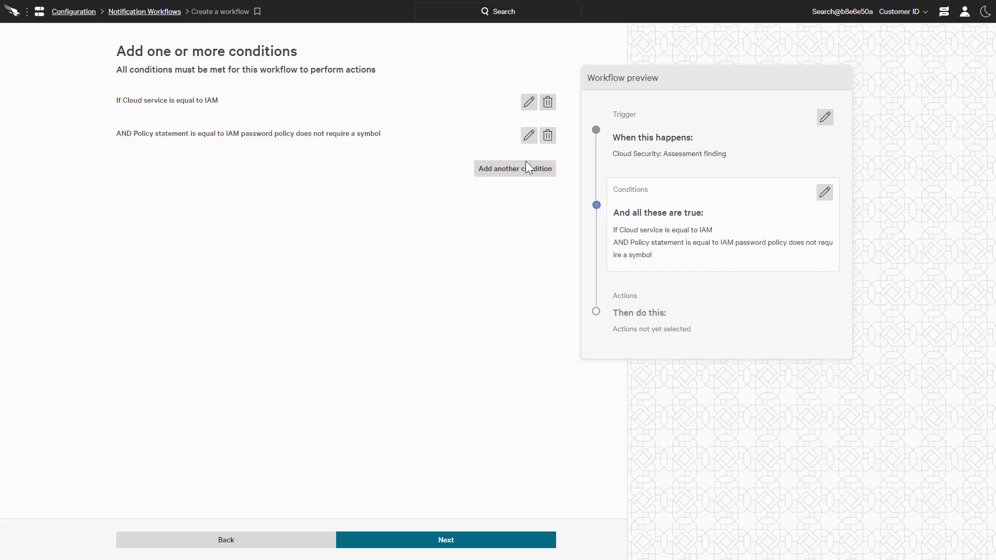
pyautogui.click(526, 167)
pyautogui.click(278, 171)
pyautogui.click(272, 244)
pyautogui.click(543, 170)
pyautogui.moveTo(553, 189); pyautogui.dragTo(554, 224)
pyautogui.click(524, 222)
pyautogui.click(507, 191)
# - Add Policy statement conditions for 'does not require a number' and 'does not require lower case'
pyautogui.click(516, 203)
pyautogui.click(278, 205)
pyautogui.click(267, 271)
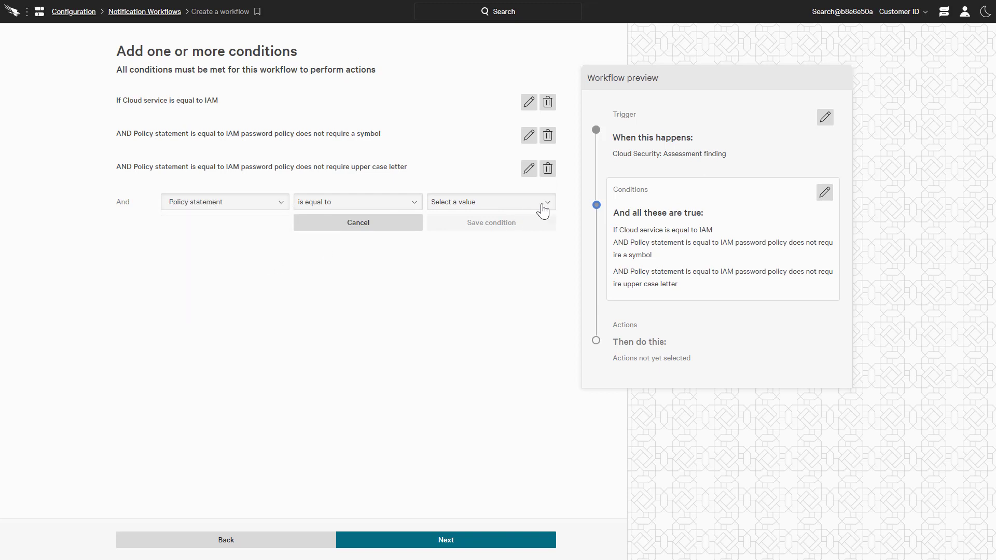
pyautogui.click(543, 210)
pyautogui.moveTo(554, 224); pyautogui.dragTo(553, 265)
pyautogui.click(533, 300)
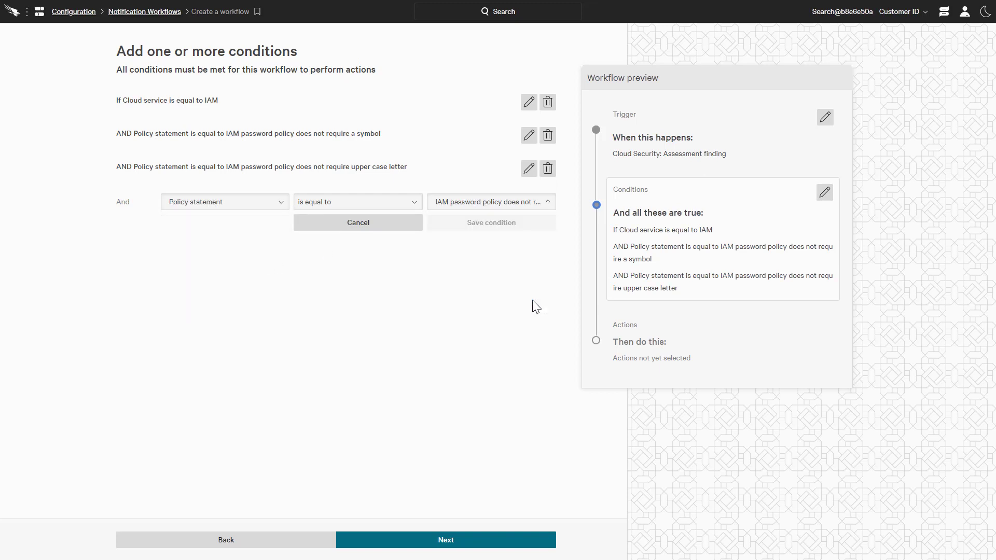
pyautogui.click(503, 226)
pyautogui.click(506, 233)
pyautogui.click(281, 235)
pyautogui.click(231, 306)
pyautogui.click(548, 236)
pyautogui.moveTo(554, 255); pyautogui.dragTo(554, 291)
pyautogui.click(519, 294)
pyautogui.click(504, 260)
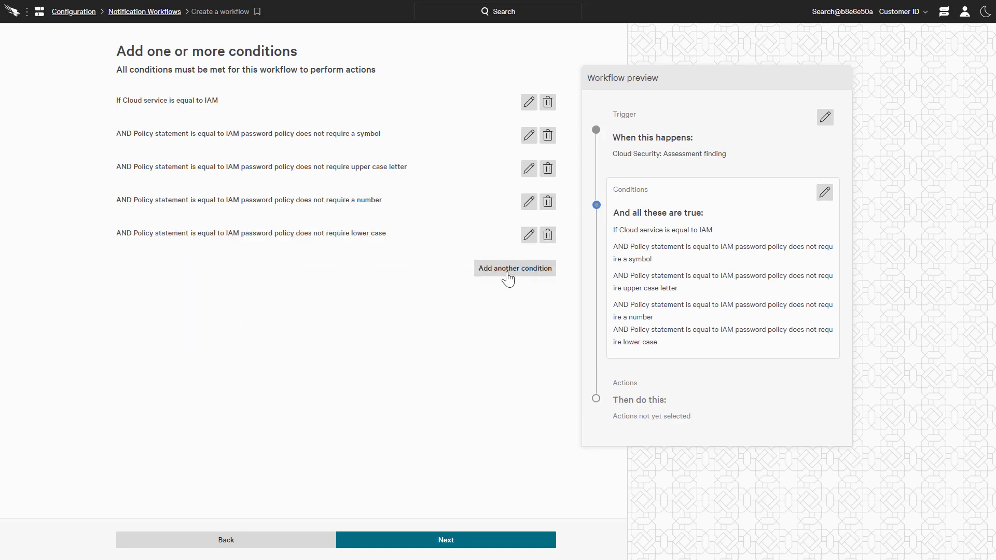
pyautogui.click(529, 540)
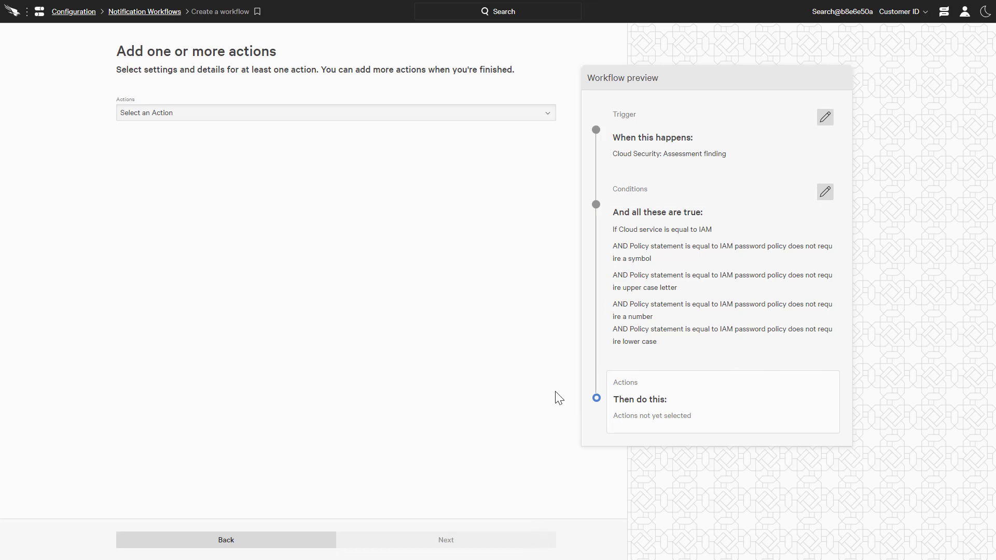
# - Add a Send Email action to the responder, subject 'Simple Password', including the Finding data
pyautogui.click(548, 118)
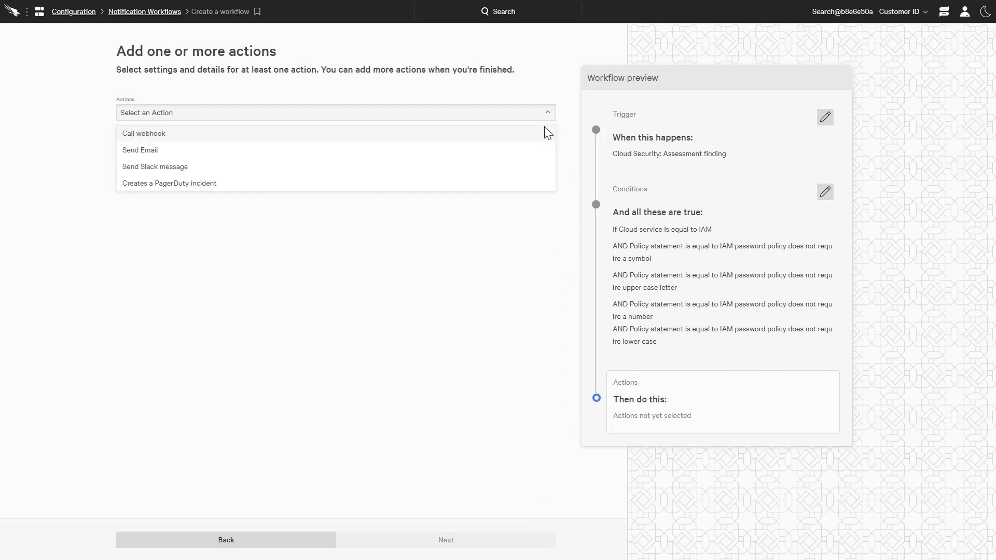
pyautogui.click(541, 148)
pyautogui.click(543, 149)
pyautogui.click(210, 188)
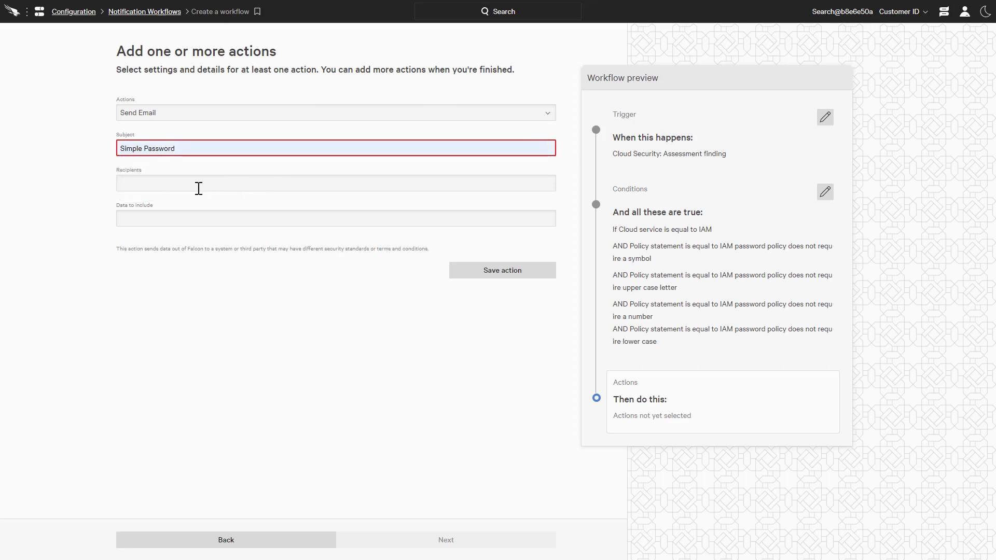
pyautogui.click(199, 188)
pyautogui.click(196, 225)
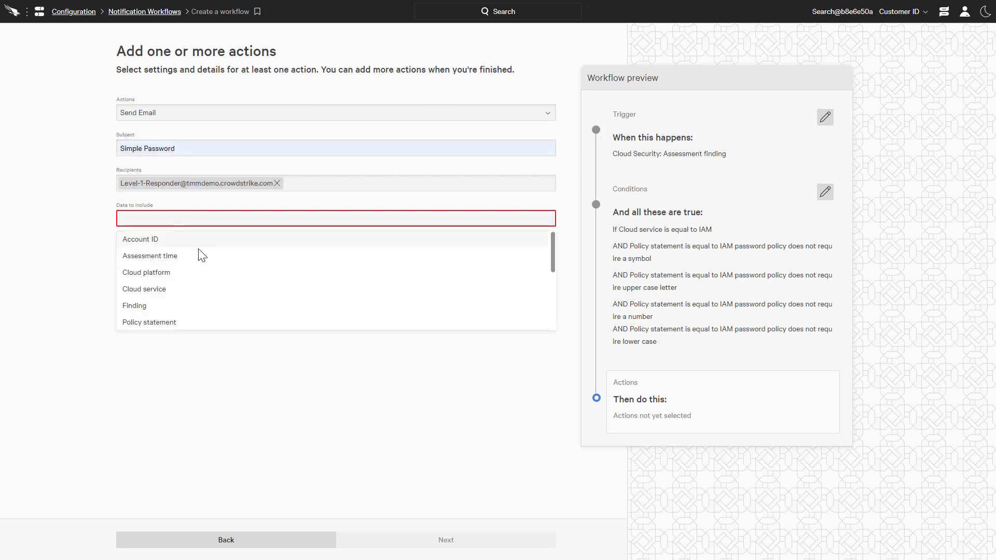
pyautogui.click(203, 306)
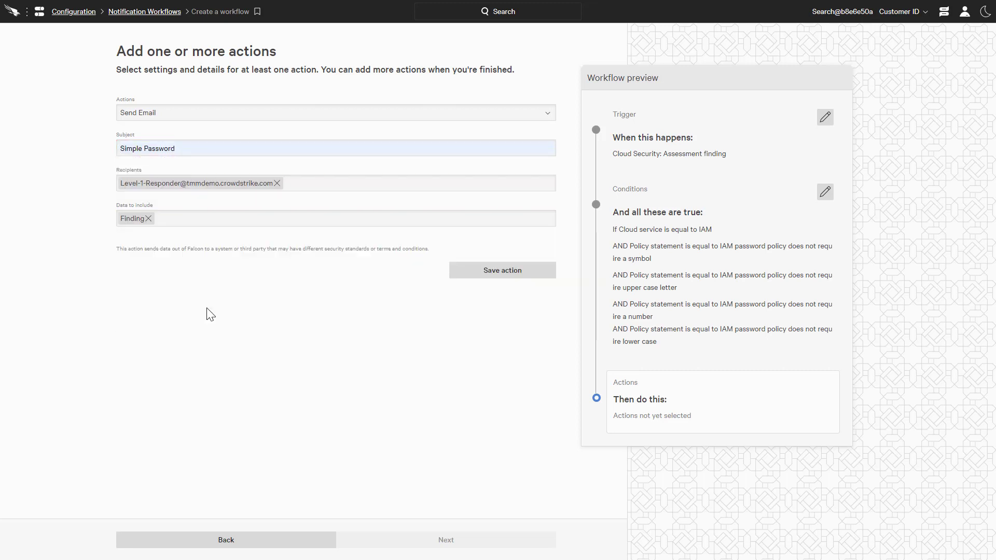
pyautogui.click(517, 278)
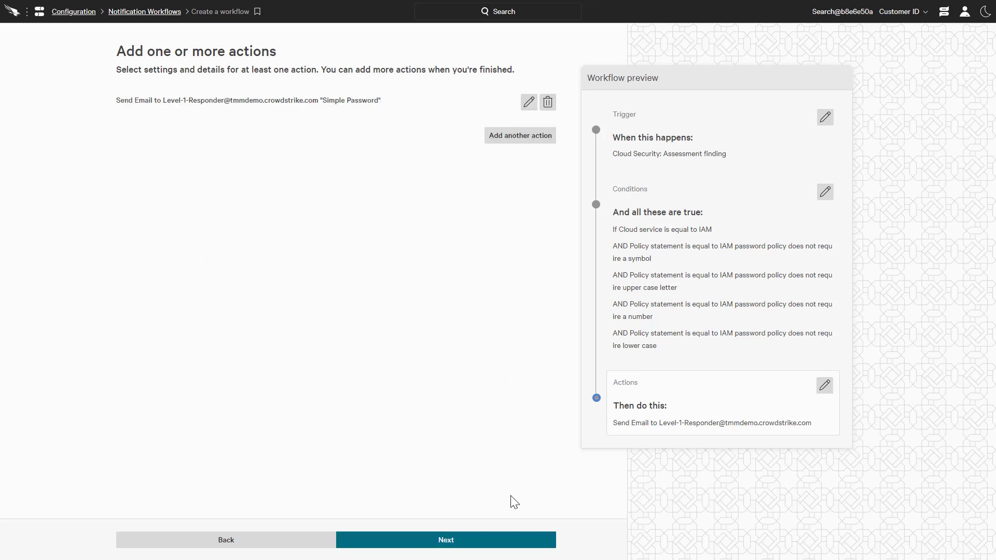
pyautogui.click(520, 541)
# - Save the workflow as 'Failure to use complex password' with description 'Check for 4 standards of complex passwords'
pyautogui.click(176, 95)
pyautogui.write('Failure to use complex password')
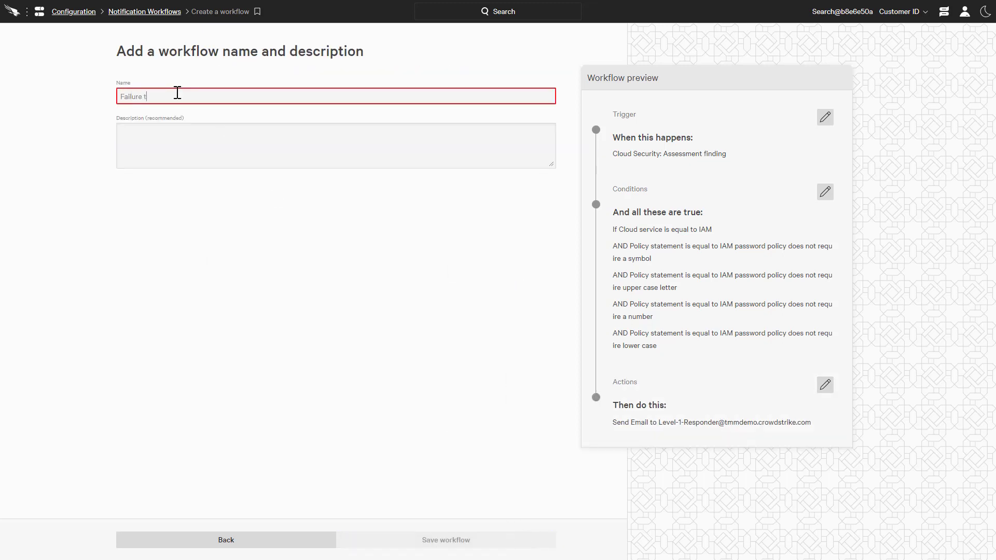
pyautogui.click(202, 143)
pyautogui.write('Check for 4 standards of complex passwords')
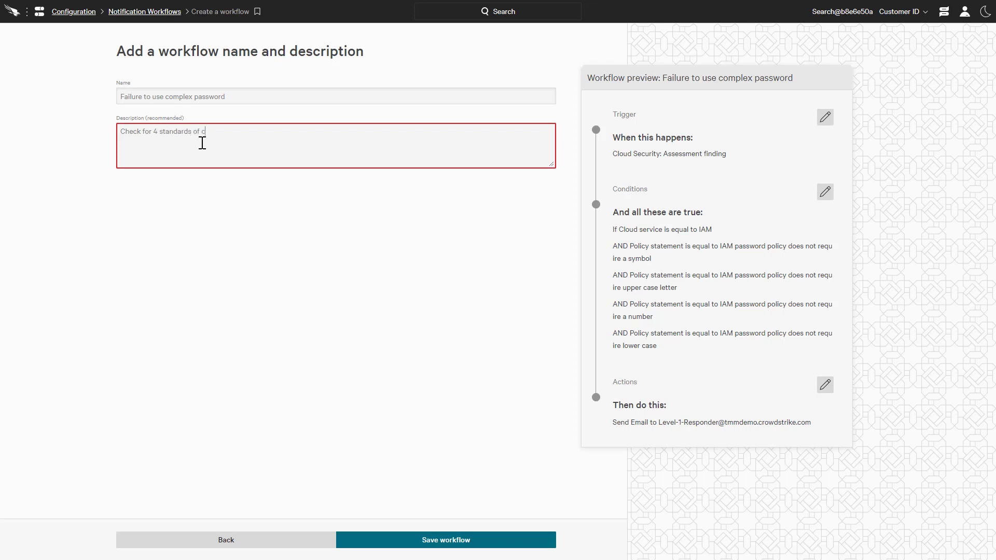
pyautogui.click(428, 541)
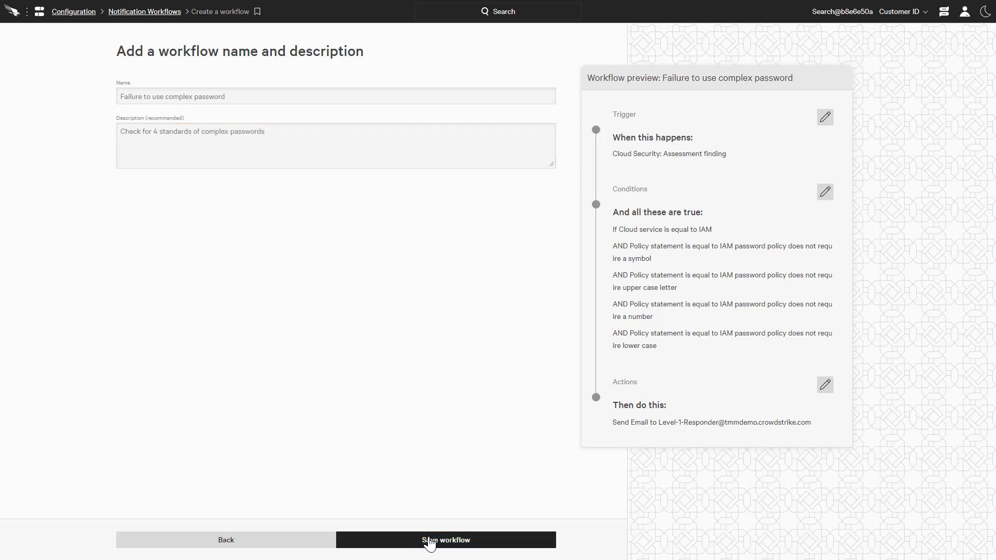